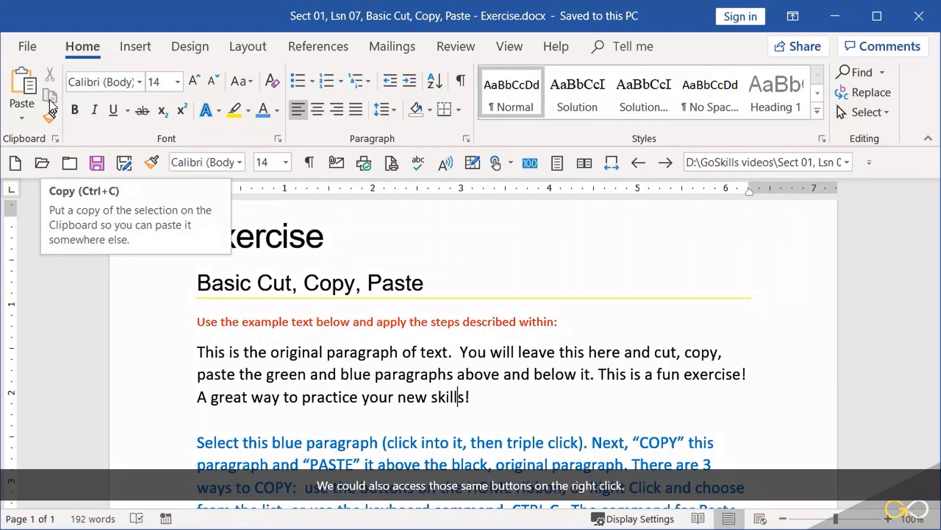
Copy the entire blue paragraph that sits below the black original paragraph.
{"action": "left_click", "coordinate": [512, 402]}
{"action": "scroll", "coordinate": [512, 402], "scroll_direction": "down", "scroll_amount": 3}
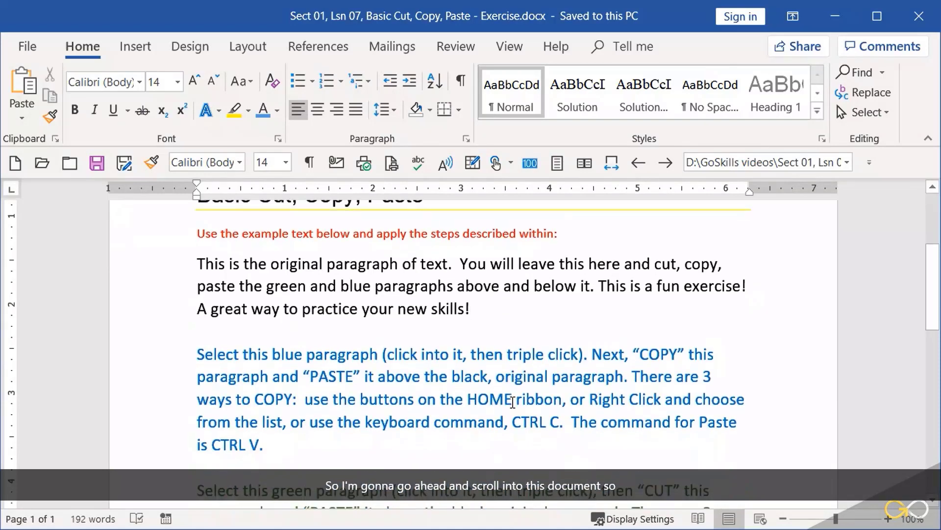
{"action": "scroll", "coordinate": [513, 402], "scroll_direction": "down", "scroll_amount": 3}
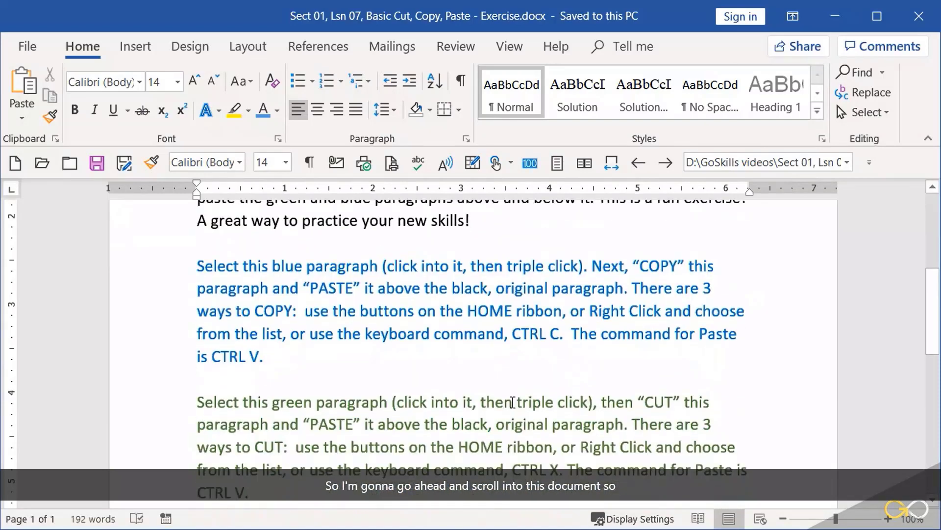
{"action": "scroll", "coordinate": [512, 402], "scroll_direction": "down", "scroll_amount": 2}
{"action": "scroll", "coordinate": [512, 402], "scroll_direction": "down", "scroll_amount": 3}
{"action": "scroll", "coordinate": [513, 402], "scroll_direction": "up", "scroll_amount": 6}
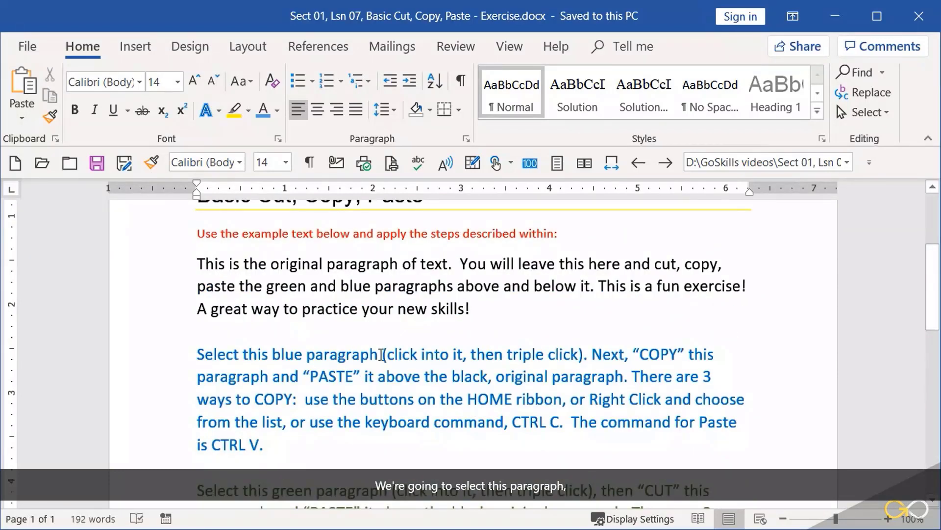
{"action": "left_click", "coordinate": [447, 357]}
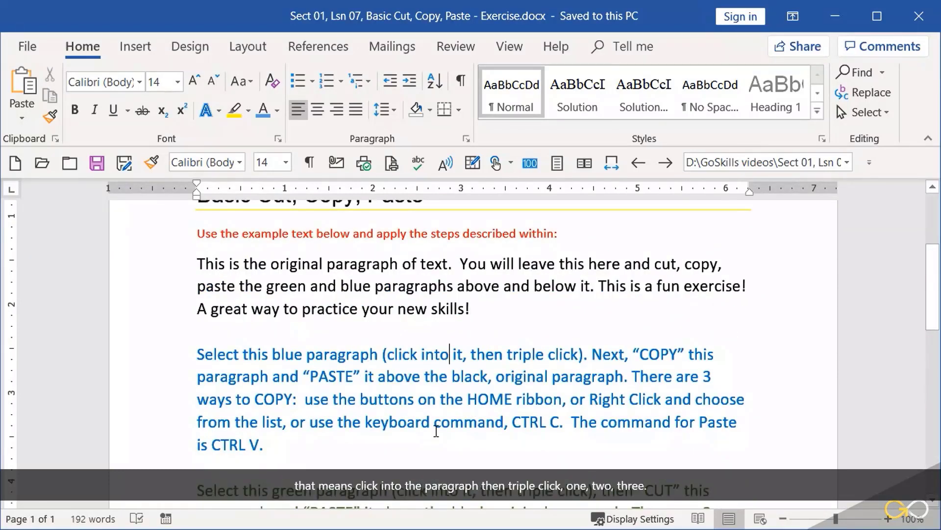
{"action": "triple_click", "coordinate": [487, 356]}
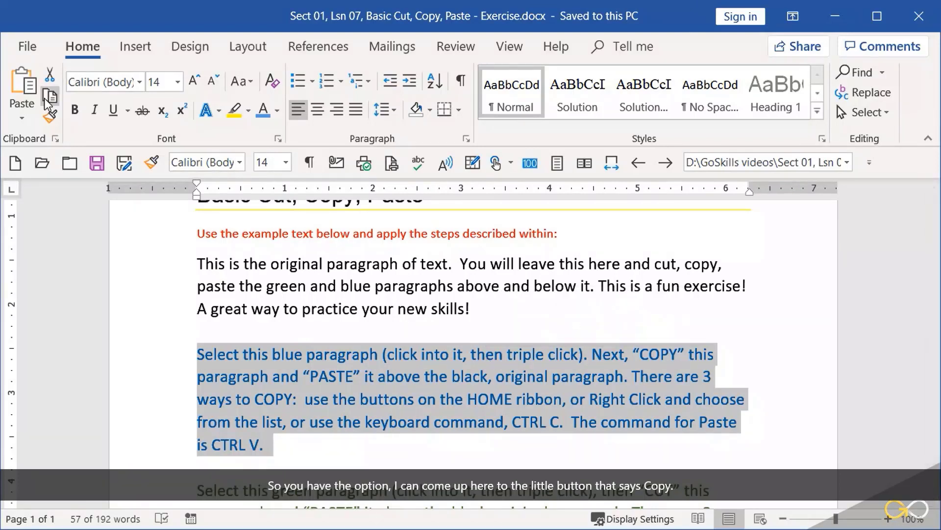
{"action": "right_click", "coordinate": [404, 408]}
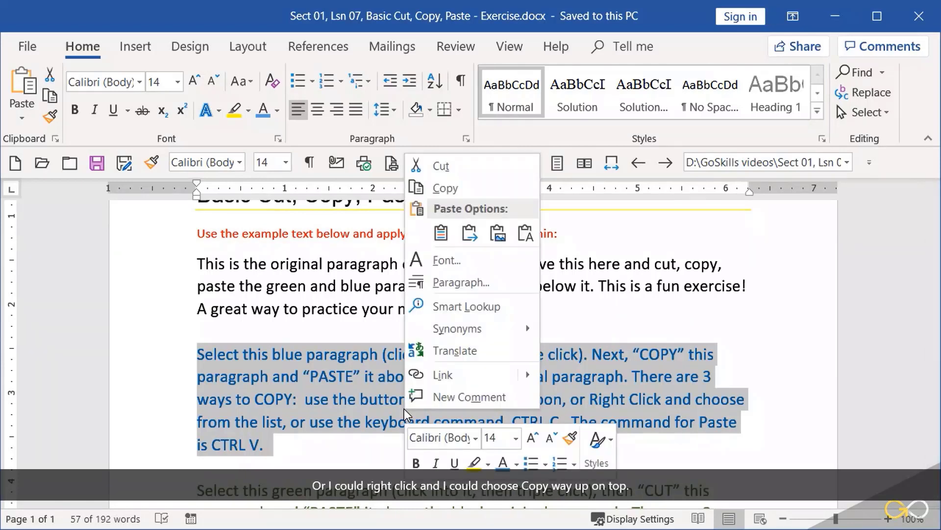
{"action": "left_click", "coordinate": [444, 189]}
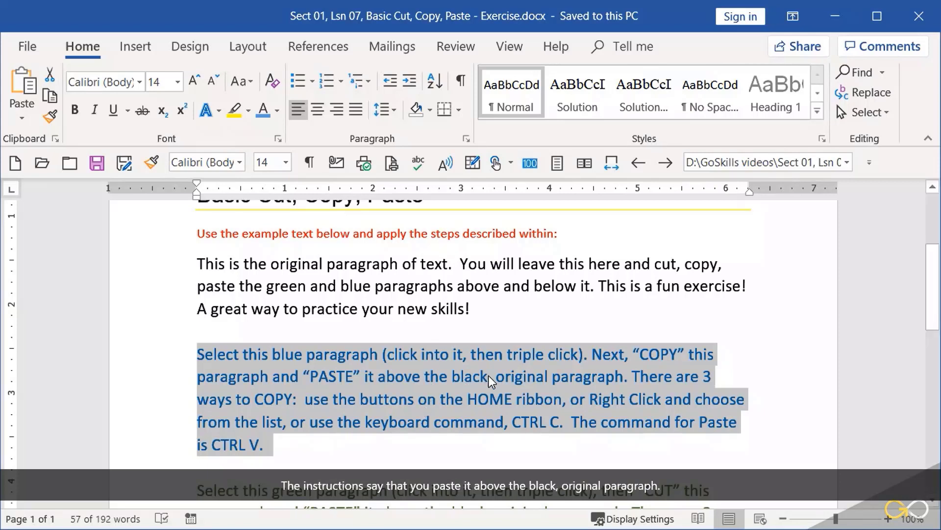
Add an empty line above the black original paragraph and paste the copied blue paragraph there with Keep Source Formatting.
{"action": "left_click", "coordinate": [200, 259]}
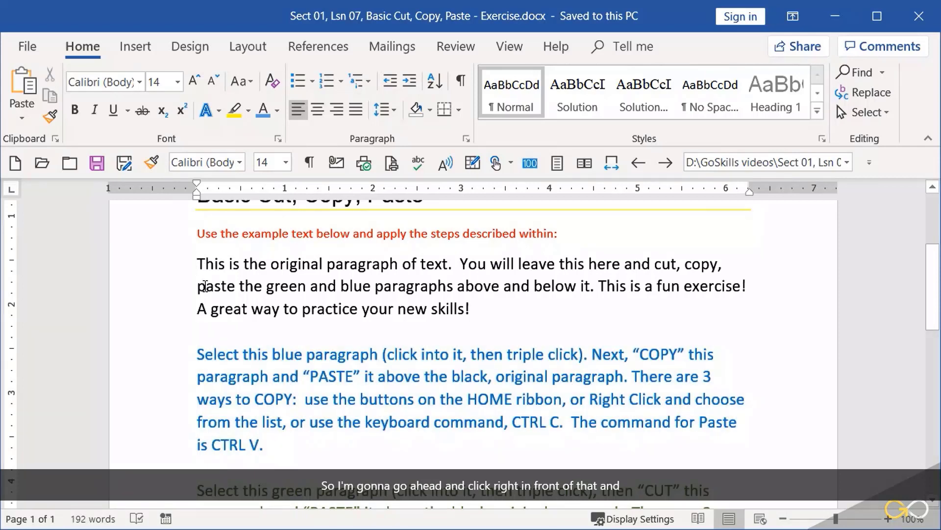
{"action": "key", "text": "Return"}
{"action": "key", "text": "Up"}
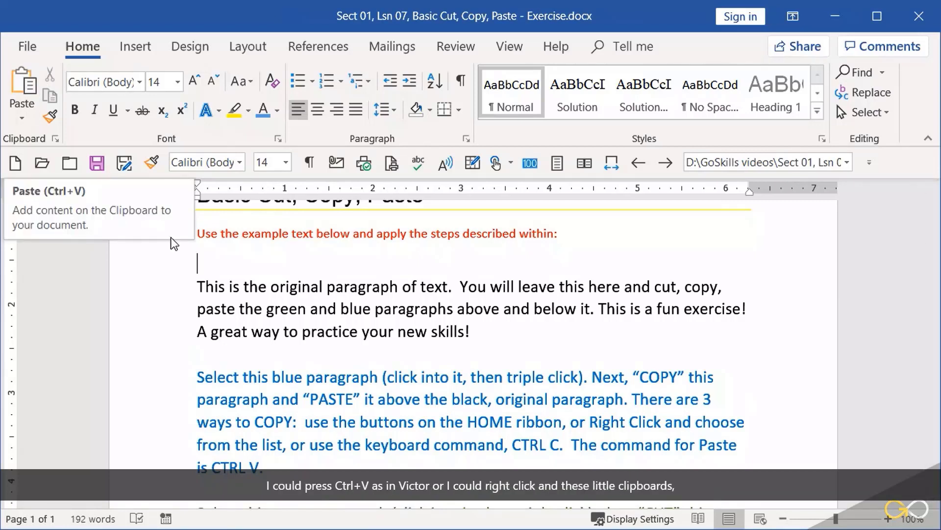
{"action": "right_click", "coordinate": [204, 265]}
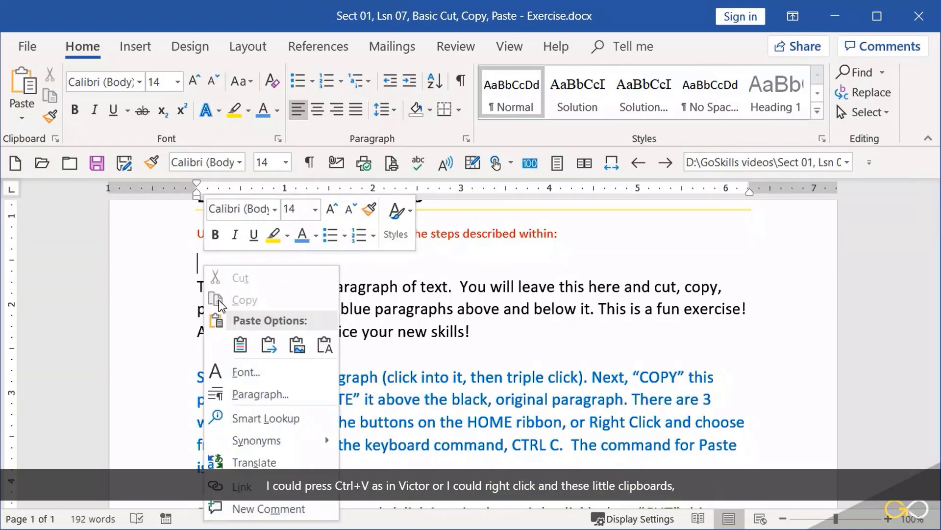
{"action": "left_click", "coordinate": [239, 345]}
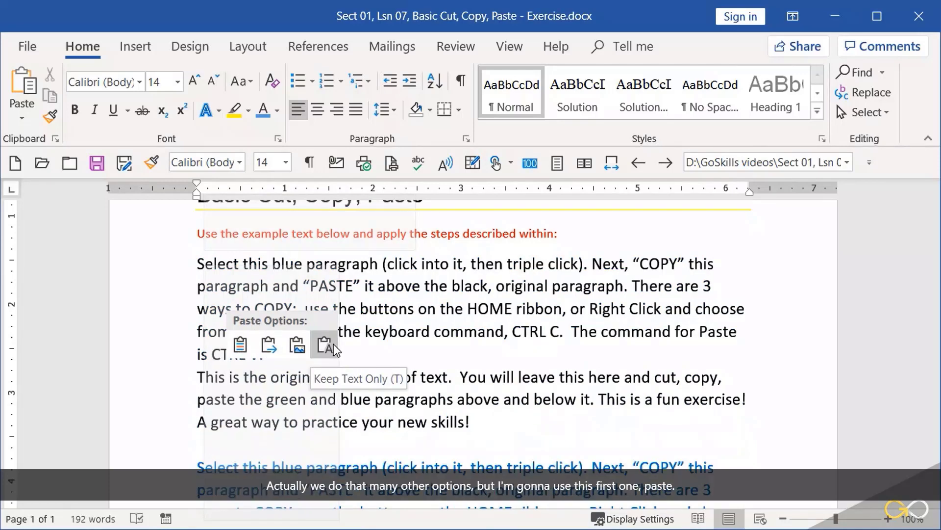
{"action": "left_click", "coordinate": [239, 345]}
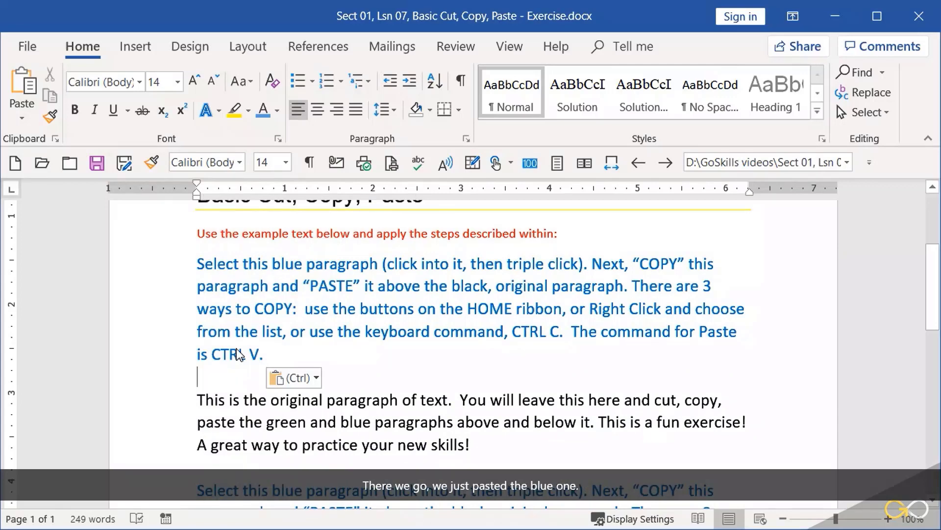
Cut the entire green paragraph located between the lower blue paragraph and the orange paragraph.
{"action": "scroll", "coordinate": [237, 350], "scroll_direction": "down", "scroll_amount": 3}
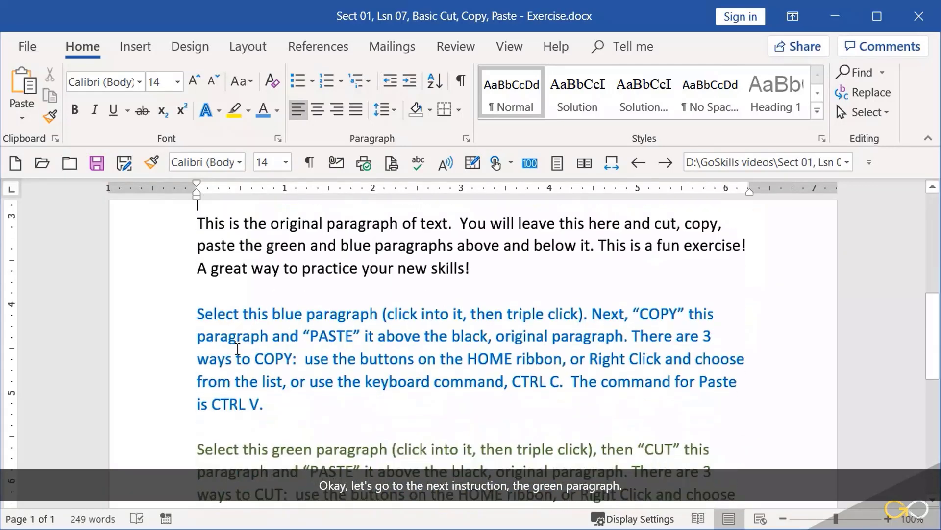
{"action": "scroll", "coordinate": [240, 346], "scroll_direction": "down", "scroll_amount": 3}
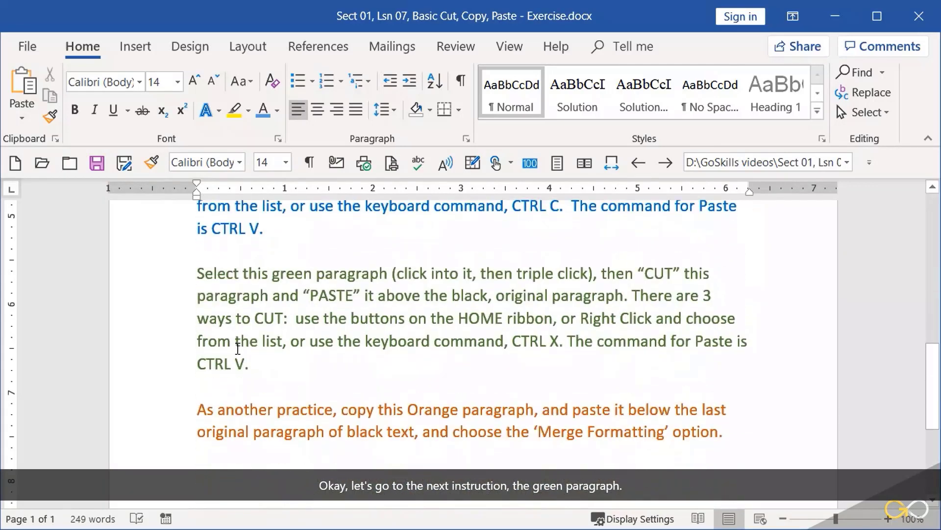
{"action": "left_click", "coordinate": [425, 325]}
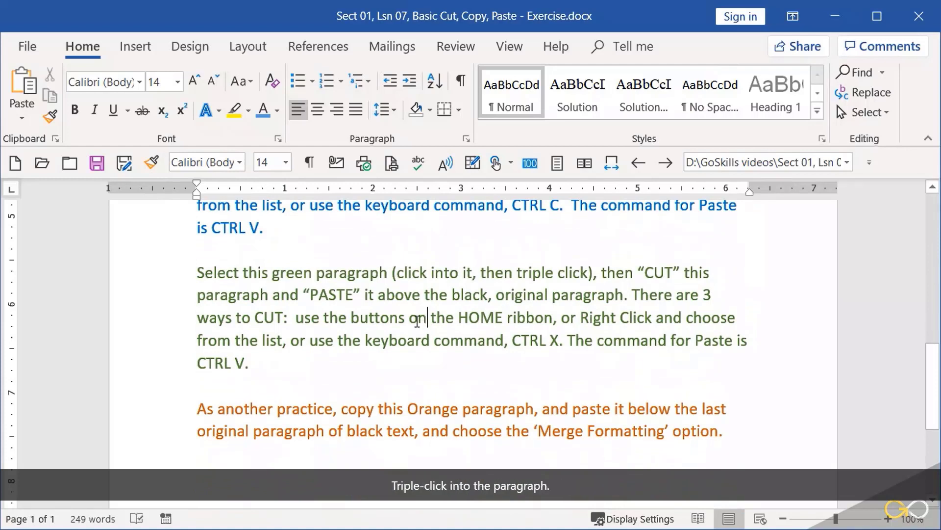
{"action": "triple_click", "coordinate": [416, 322]}
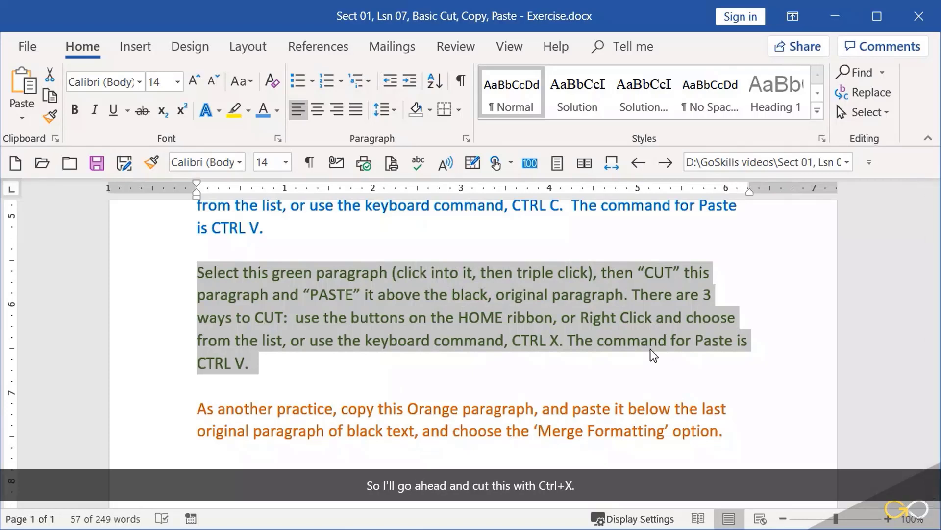
{"action": "right_click", "coordinate": [428, 319]}
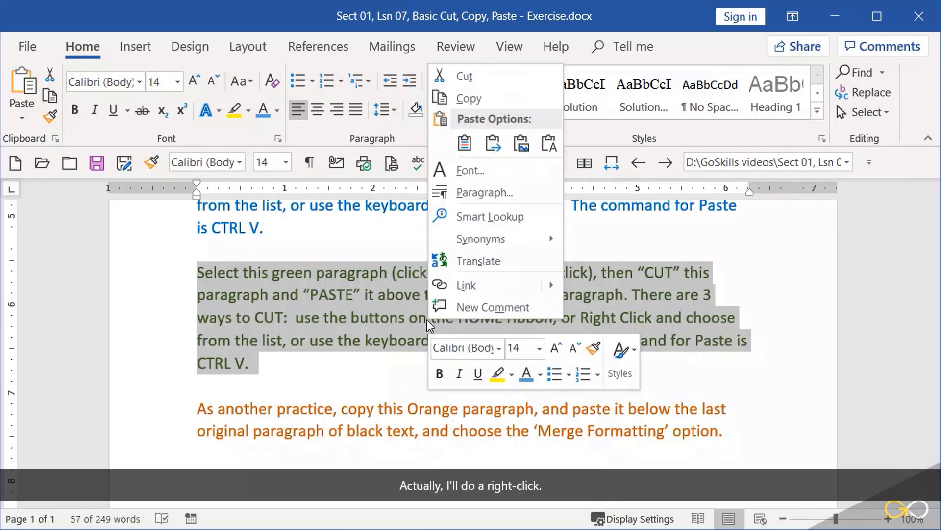
{"action": "left_click", "coordinate": [457, 81]}
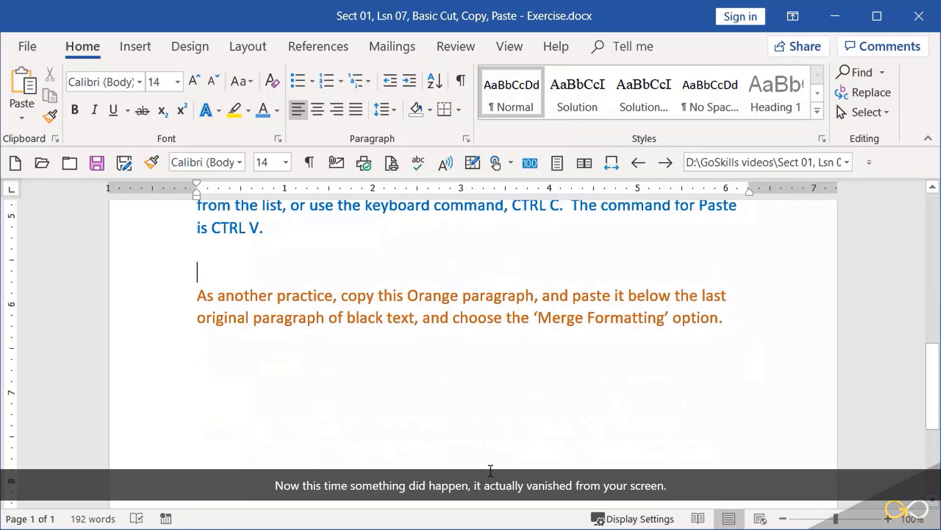
Paste the cut green paragraph on the empty line directly above the black original paragraph, keeping its source formatting.
{"action": "scroll", "coordinate": [488, 476], "scroll_direction": "up", "scroll_amount": 4}
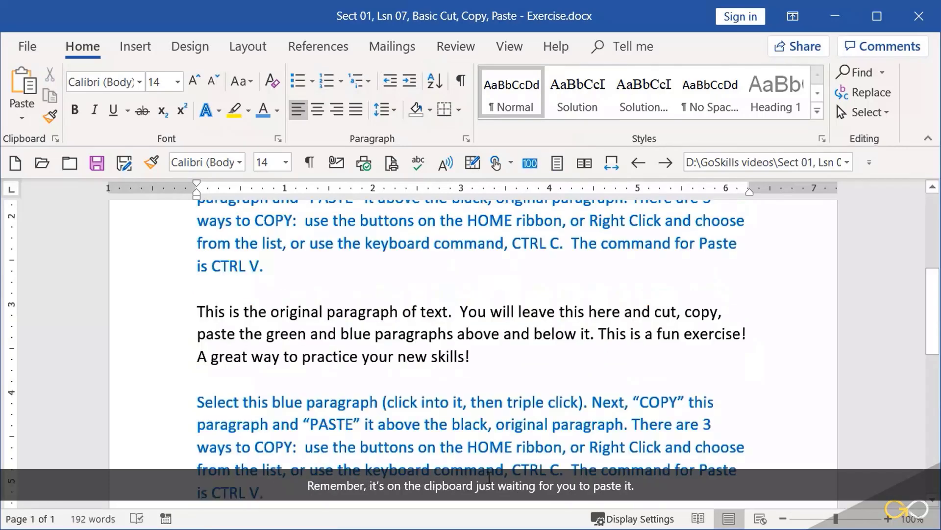
{"action": "left_click", "coordinate": [200, 291]}
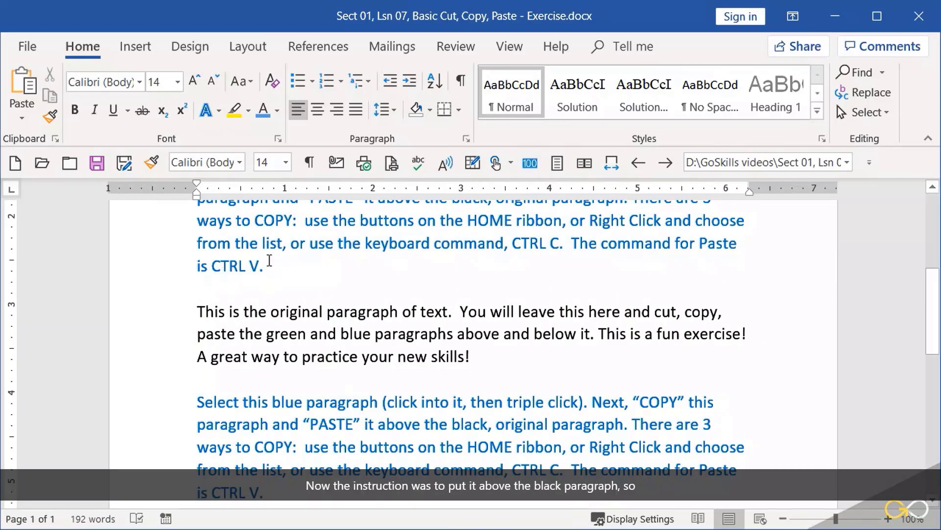
{"action": "right_click", "coordinate": [212, 288]}
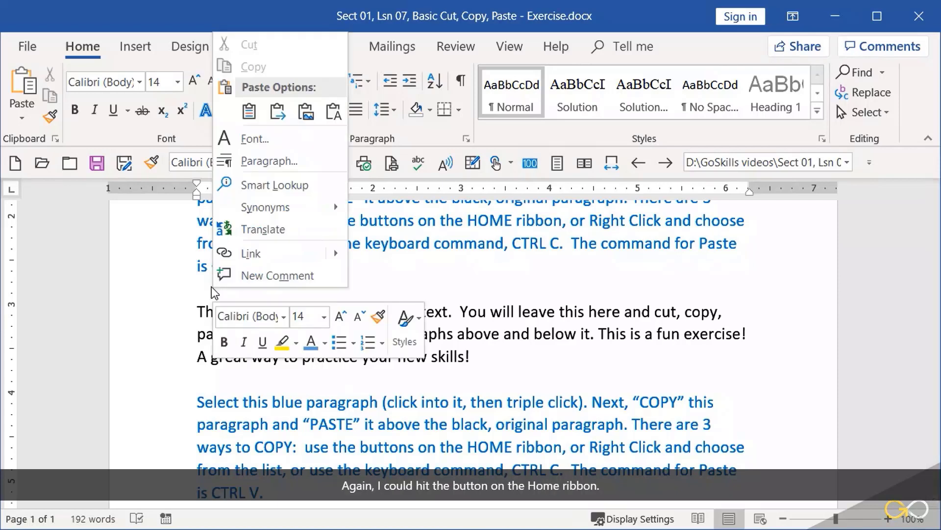
{"action": "left_click", "coordinate": [247, 114]}
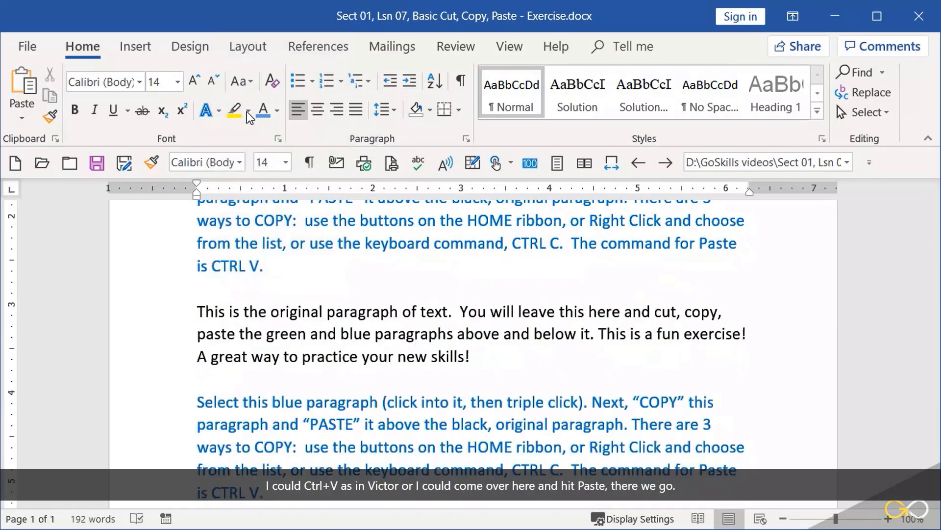
{"action": "left_click", "coordinate": [249, 115]}
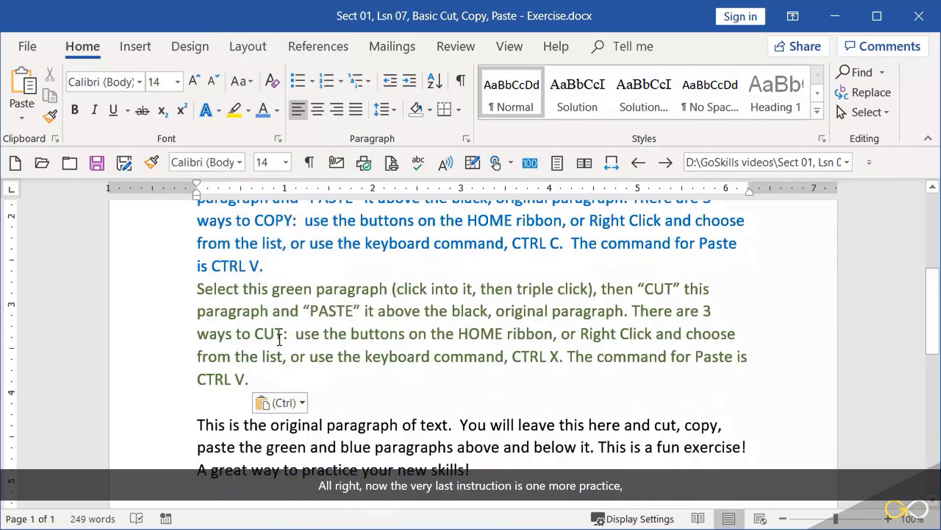
Copy the entire orange paragraph at the end of the document.
{"action": "scroll", "coordinate": [280, 338], "scroll_direction": "down", "scroll_amount": 5}
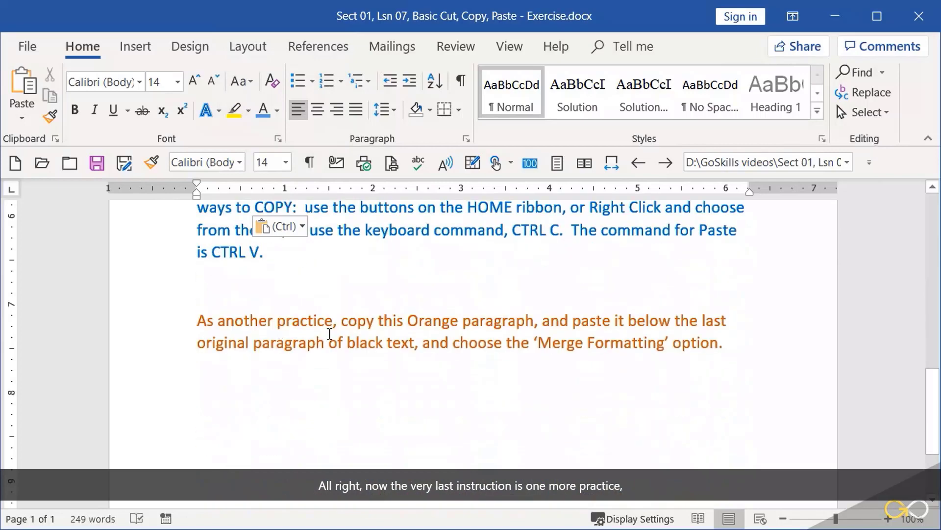
{"action": "triple_click", "coordinate": [448, 342]}
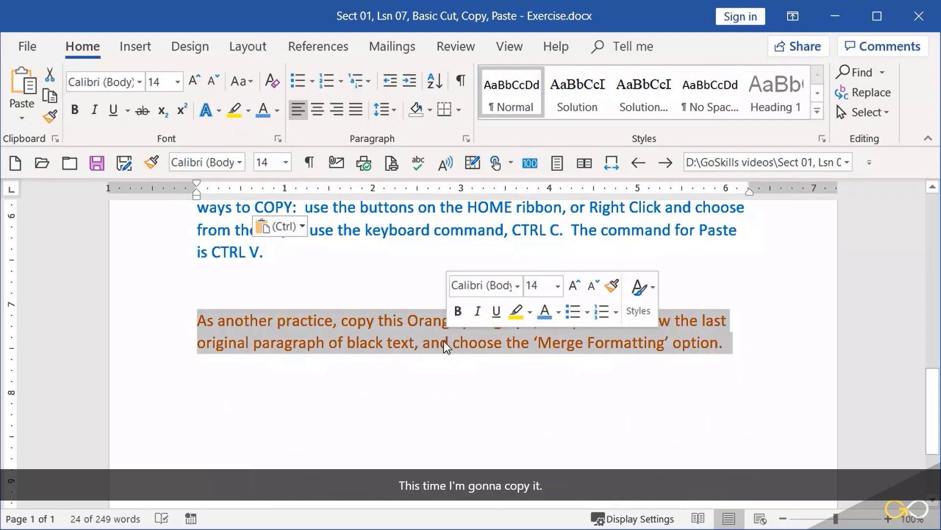
{"action": "right_click", "coordinate": [415, 340]}
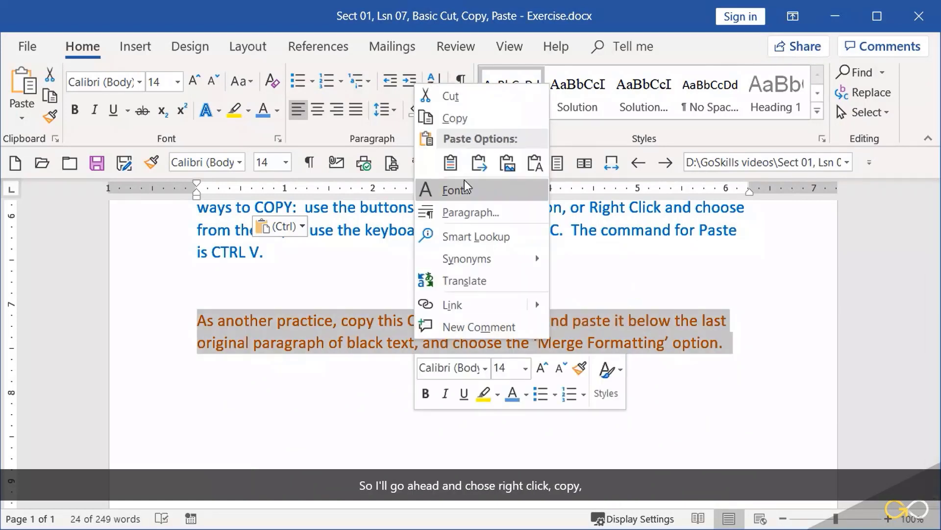
{"action": "left_click", "coordinate": [468, 120]}
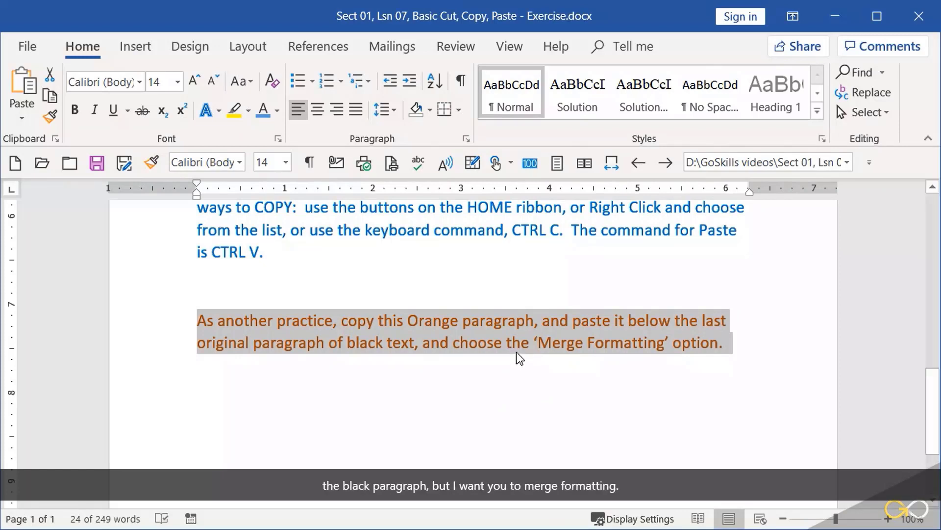
Paste the copied orange paragraph on the empty line below the black original paragraph using the Merge Formatting option.
{"action": "scroll", "coordinate": [520, 358], "scroll_direction": "up", "scroll_amount": 4}
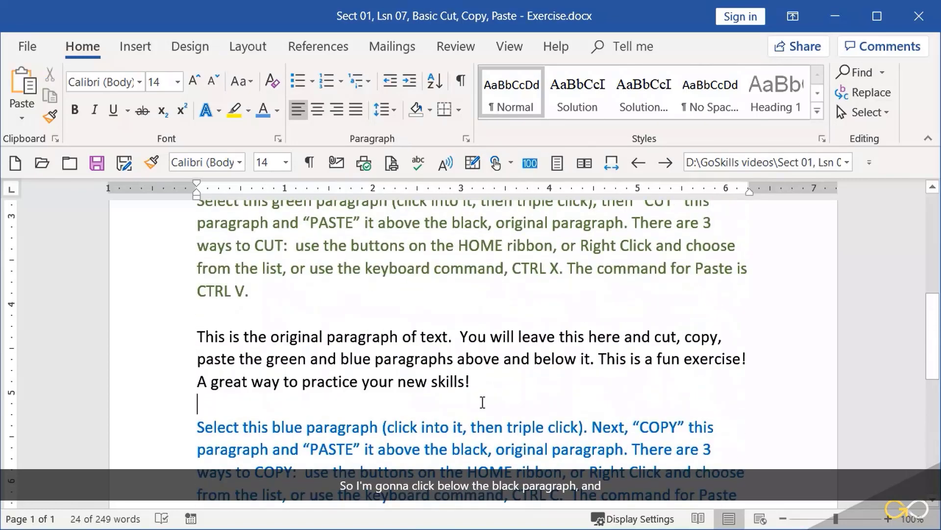
{"action": "left_click", "coordinate": [206, 404]}
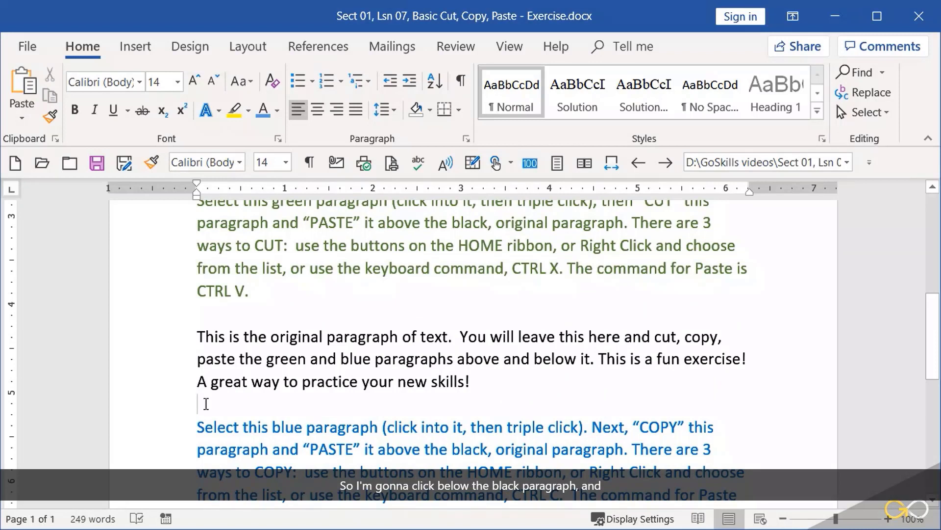
{"action": "right_click", "coordinate": [206, 403]}
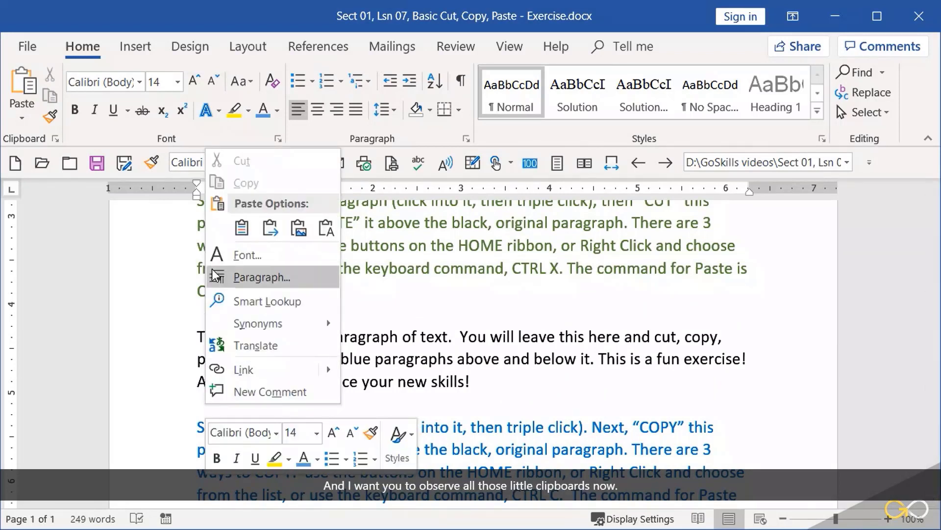
{"action": "left_click", "coordinate": [240, 228]}
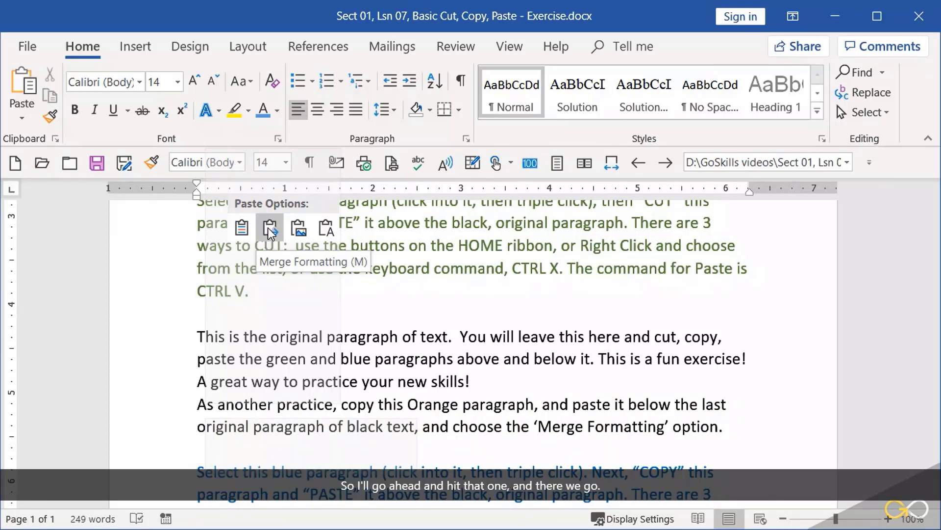
{"action": "left_click", "coordinate": [268, 228]}
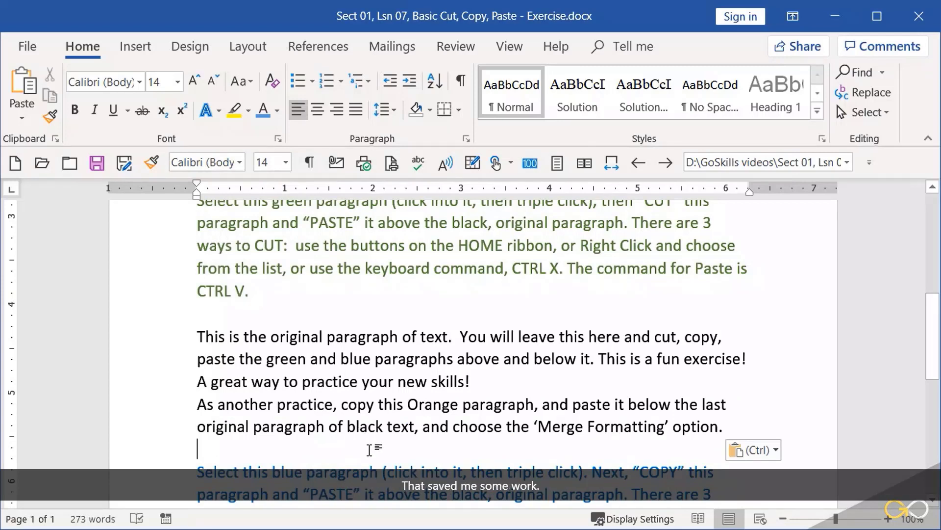